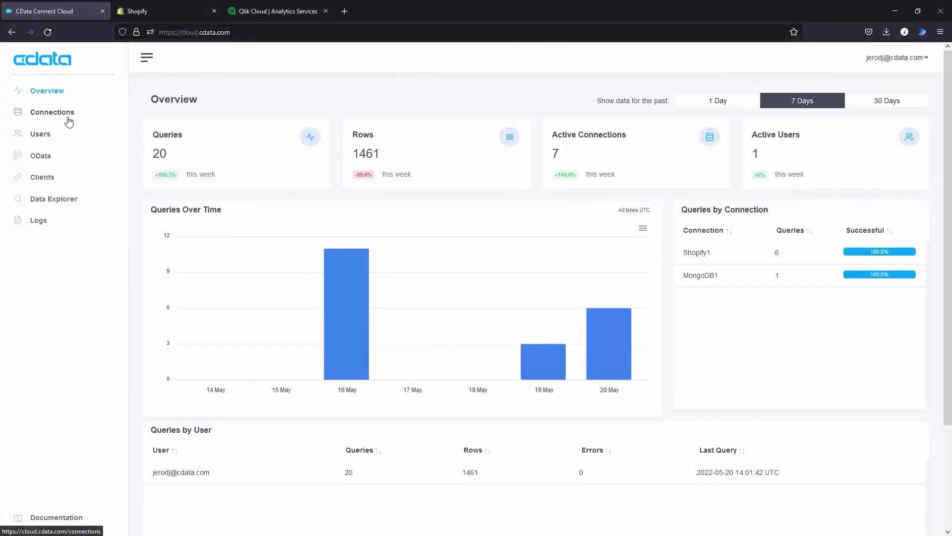
Start a new Shopify connection and paste in its App Id
{"action": "left_click", "coordinate": [68, 121]}
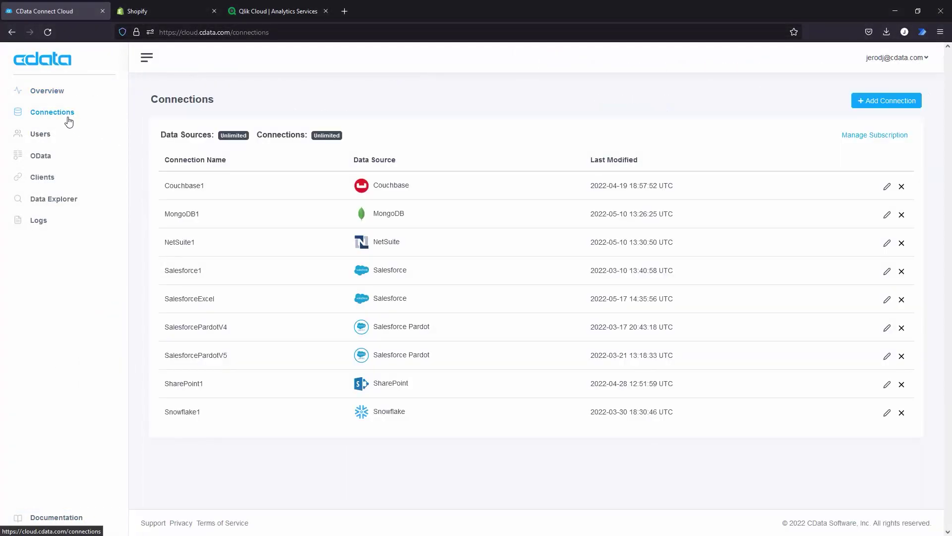
{"action": "left_click", "coordinate": [884, 105]}
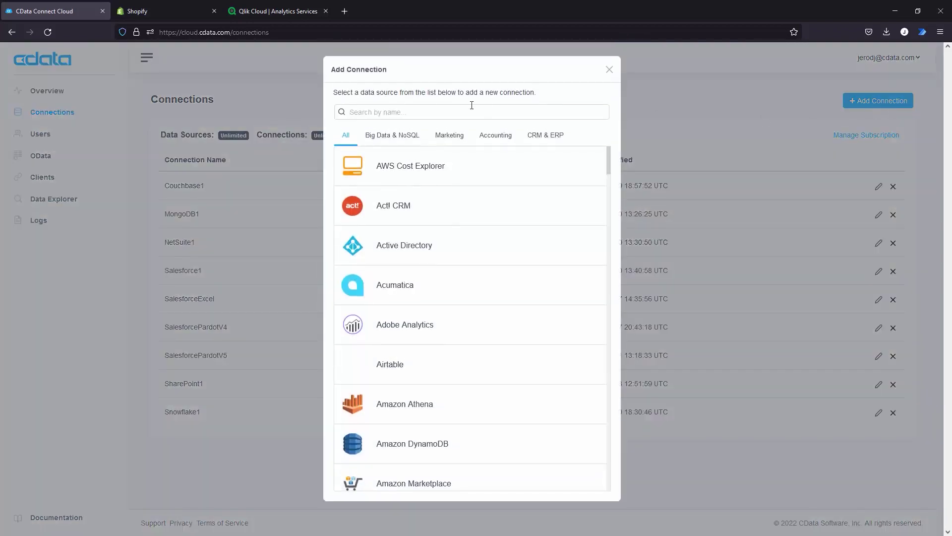
{"action": "type", "text": "Shop"}
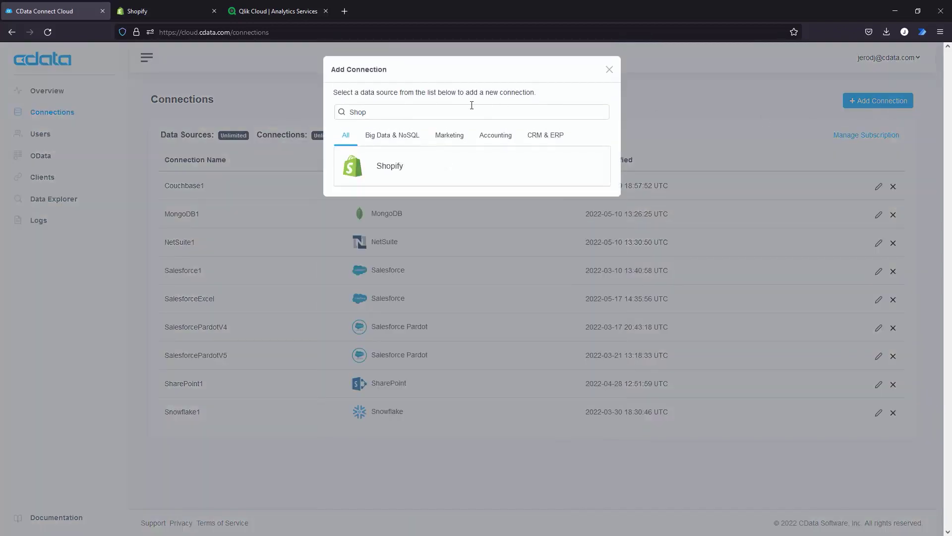
{"action": "left_click", "coordinate": [411, 160]}
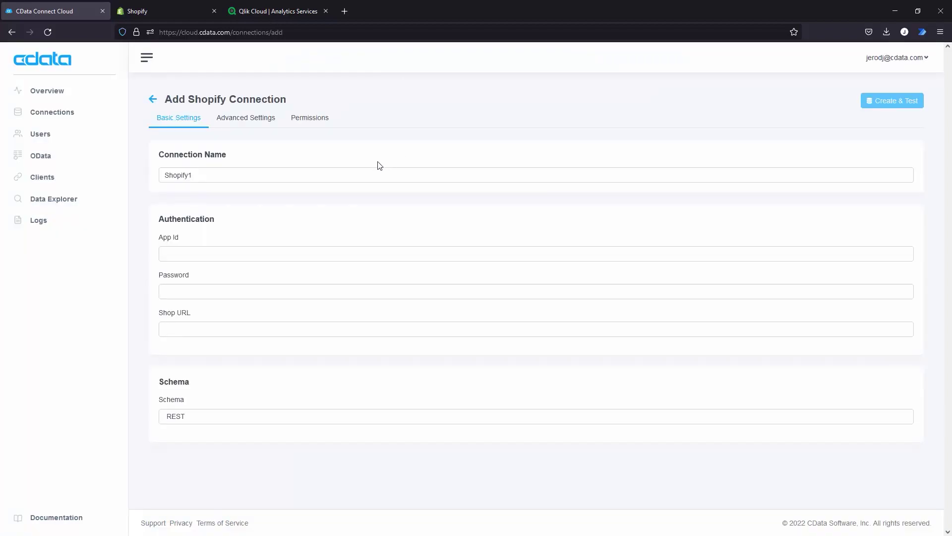
{"action": "left_click", "coordinate": [320, 252]}
{"action": "key", "text": "ctrl+v"}
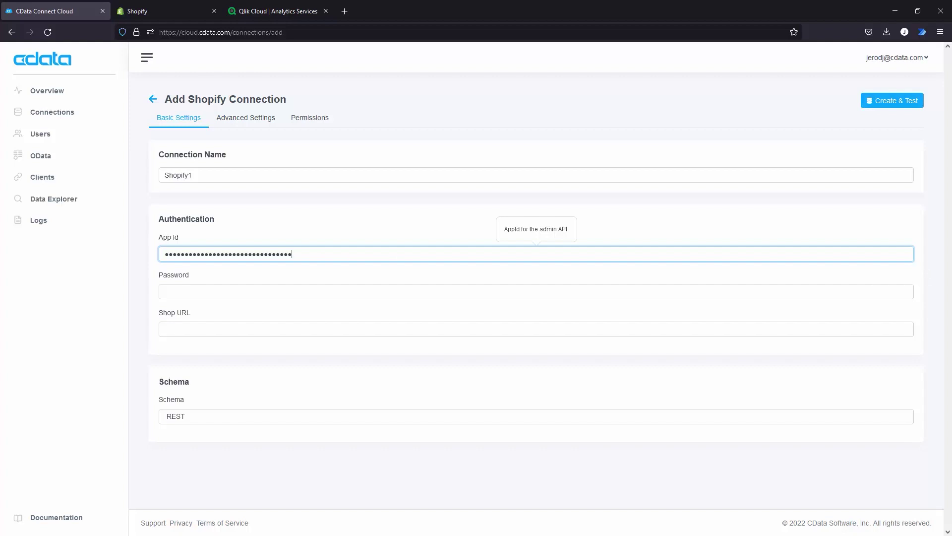
{"action": "key", "text": "alt+Tab"}
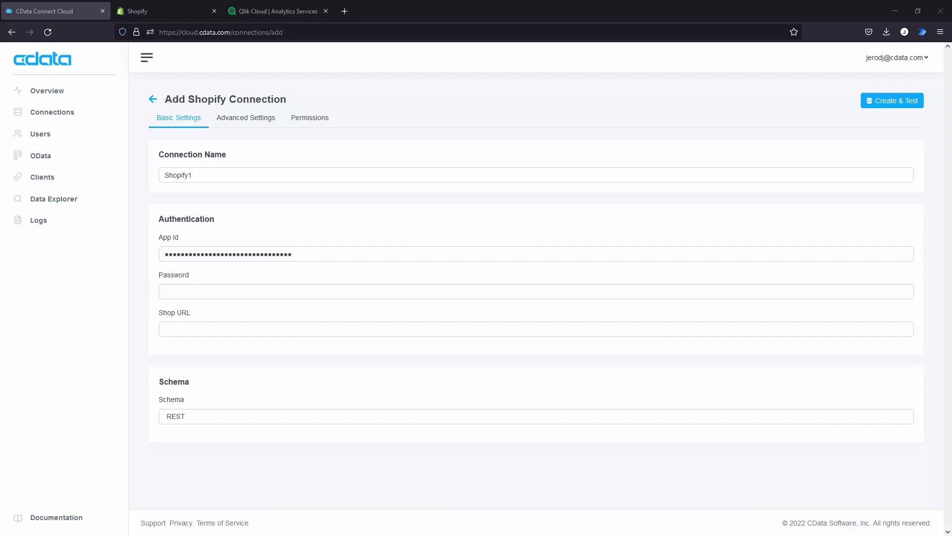
Paste the password and shop URL, then create and test the Shopify1 connection
{"action": "left_click", "coordinate": [342, 286]}
{"action": "key", "text": "ctrl+v"}
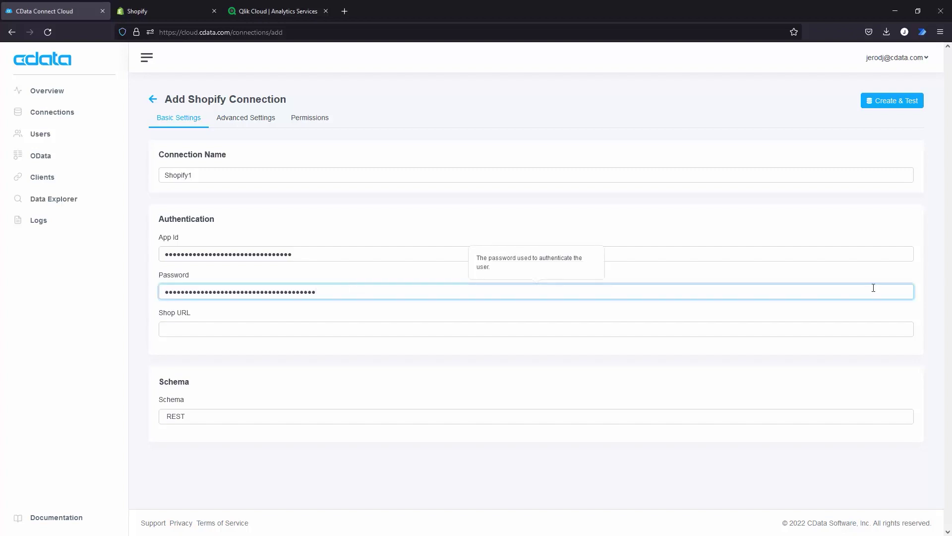
{"action": "key", "text": "alt+Tab"}
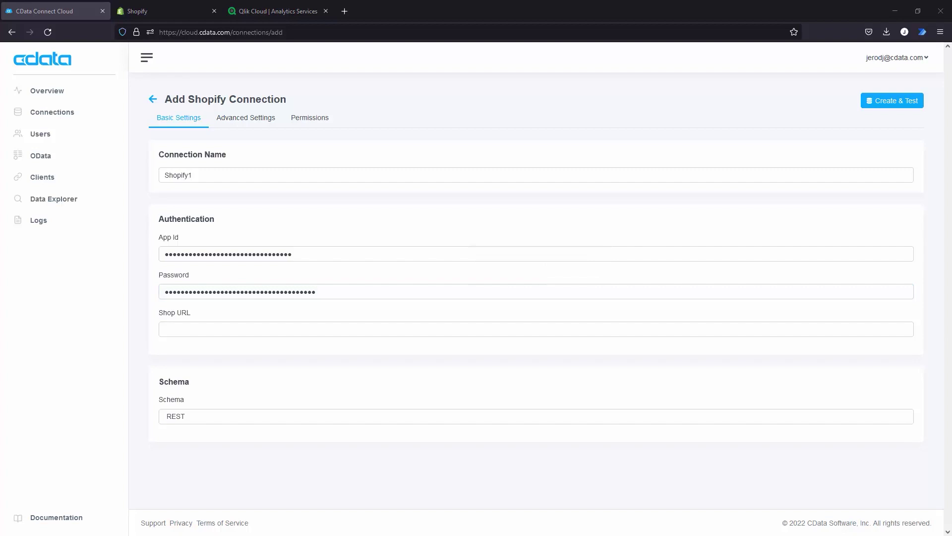
{"action": "left_click", "coordinate": [172, 330]}
{"action": "type", "text": "https://cdata-demo-store.myshopify.com"}
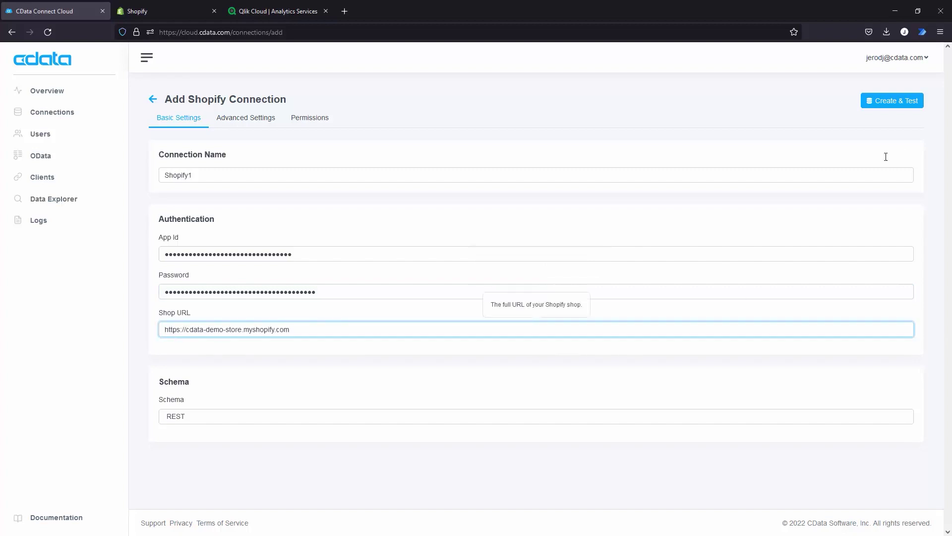
{"action": "left_click", "coordinate": [887, 104]}
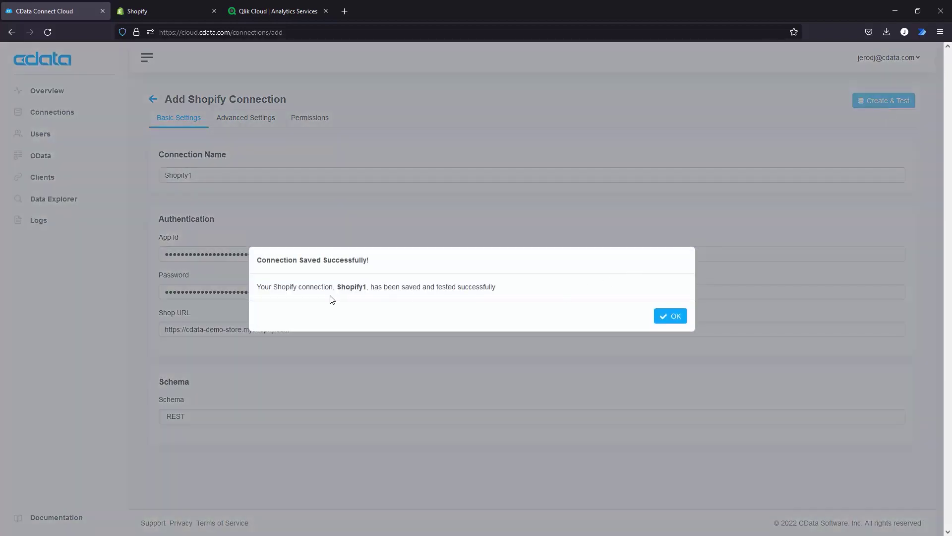
{"action": "key", "text": "Return"}
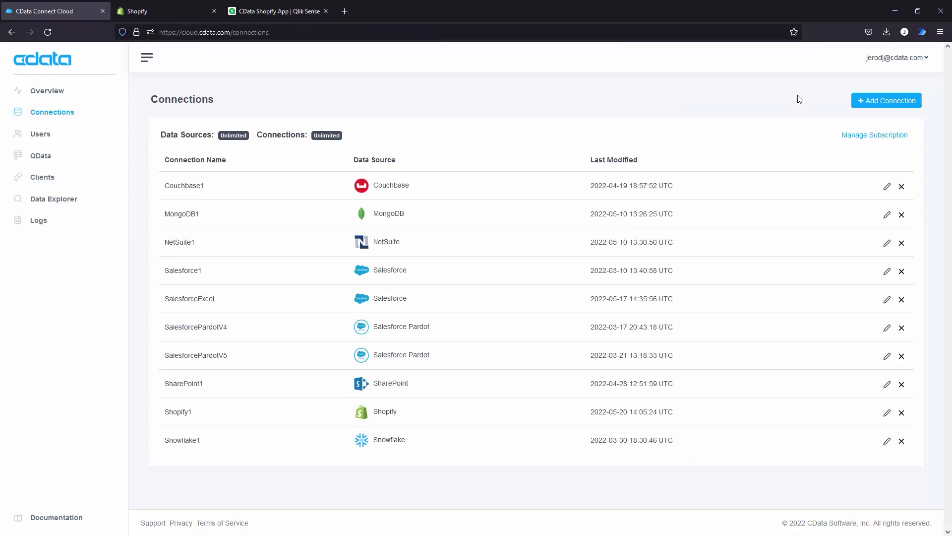
Open the Access Tokens tab in account Settings to review existing tokens
{"action": "left_click", "coordinate": [894, 59]}
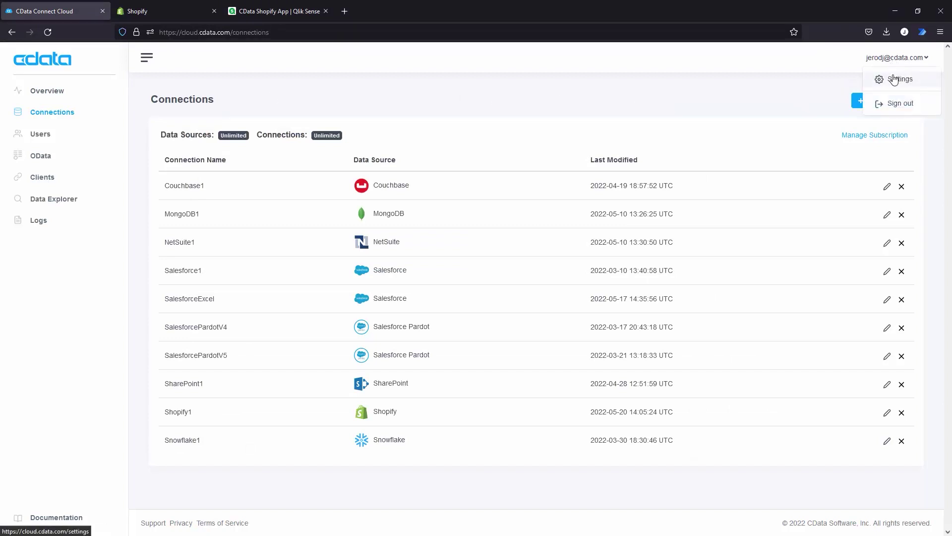
{"action": "left_click", "coordinate": [895, 79]}
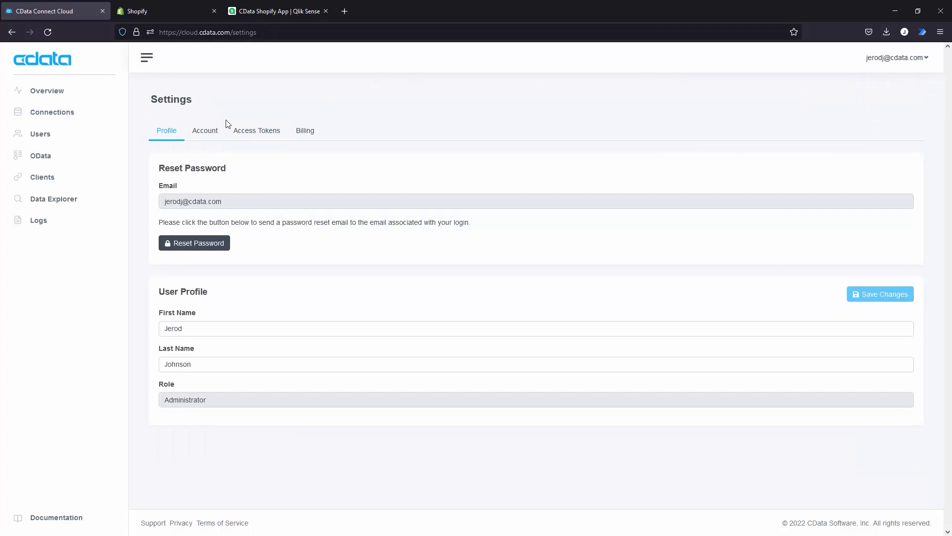
{"action": "left_click", "coordinate": [261, 132]}
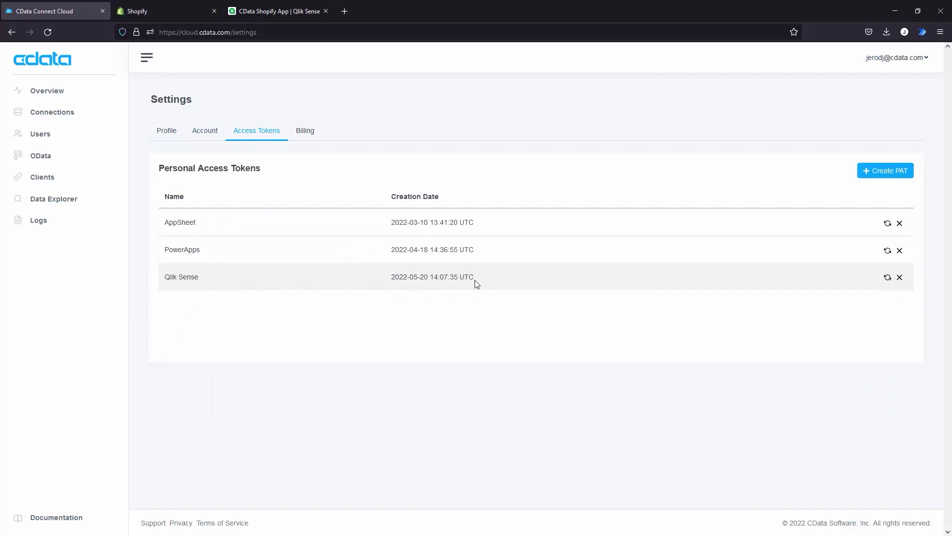
Run a SELECT on Shopify1's Products table in Data Explorer, then switch to Qlik Cloud
{"action": "left_click", "coordinate": [90, 201]}
{"action": "left_click", "coordinate": [266, 132]}
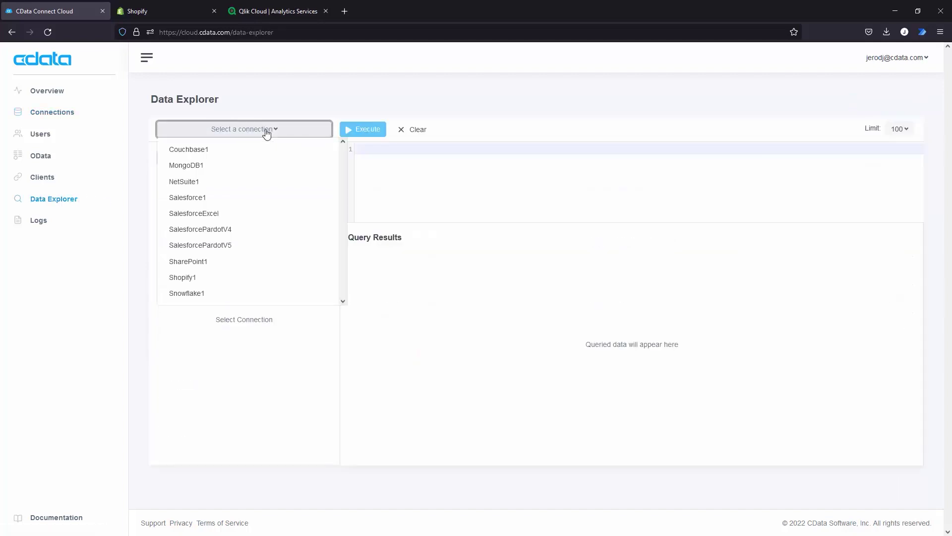
{"action": "left_click", "coordinate": [225, 279]}
{"action": "left_click", "coordinate": [219, 158]}
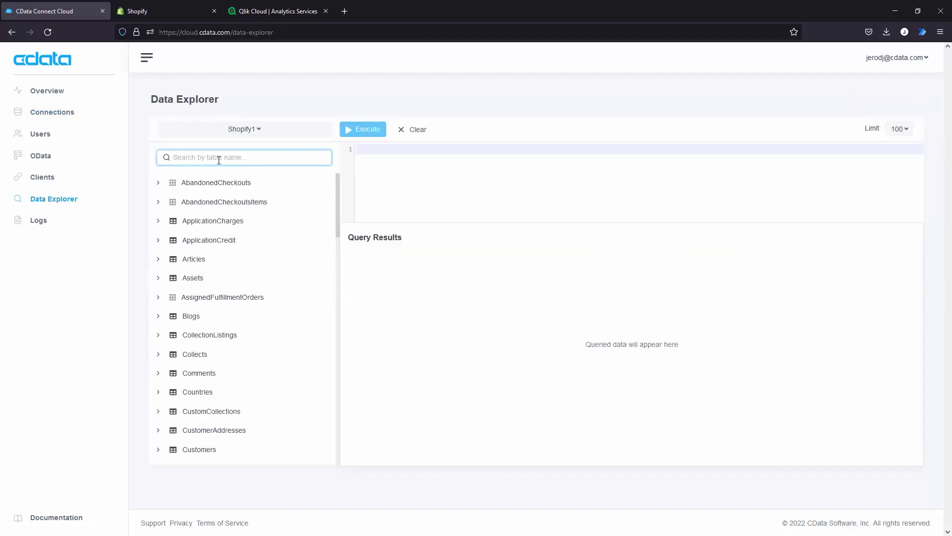
{"action": "type", "text": "Pro"}
{"action": "left_click_drag", "start_coordinate": [192, 278], "coordinate": [425, 200]}
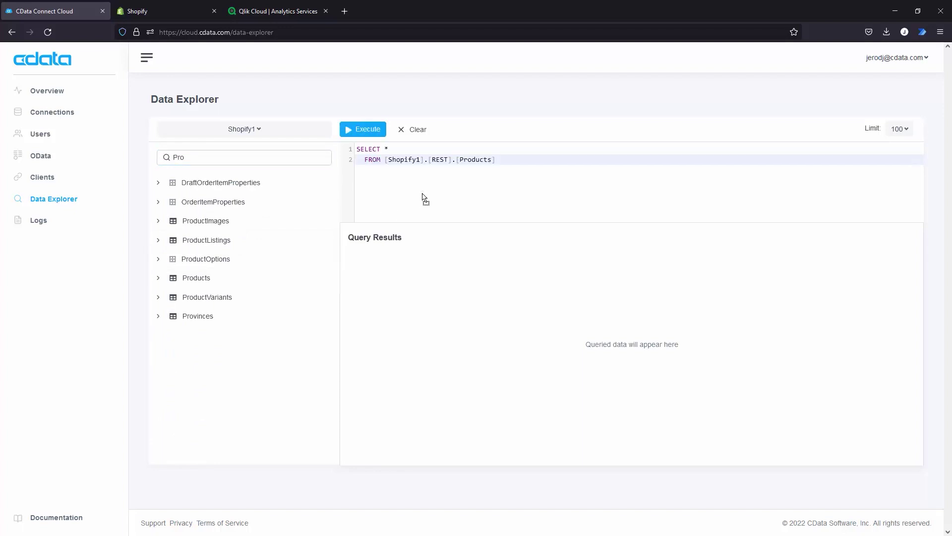
{"action": "left_click", "coordinate": [348, 129]}
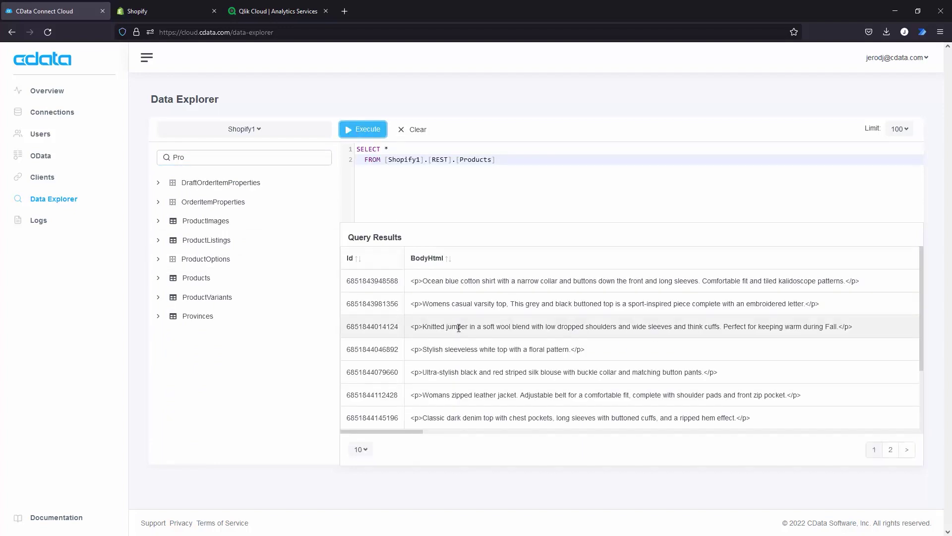
{"action": "left_click_drag", "start_coordinate": [394, 438], "coordinate": [506, 435]}
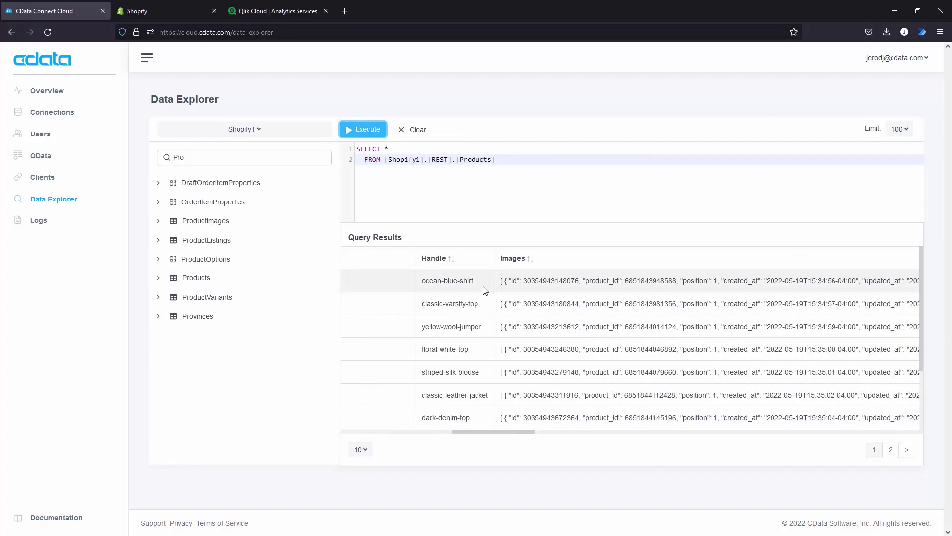
{"action": "scroll", "coordinate": [470, 363], "scroll_direction": "down", "scroll_amount": 1}
{"action": "scroll", "coordinate": [468, 363], "scroll_direction": "up", "scroll_amount": 2}
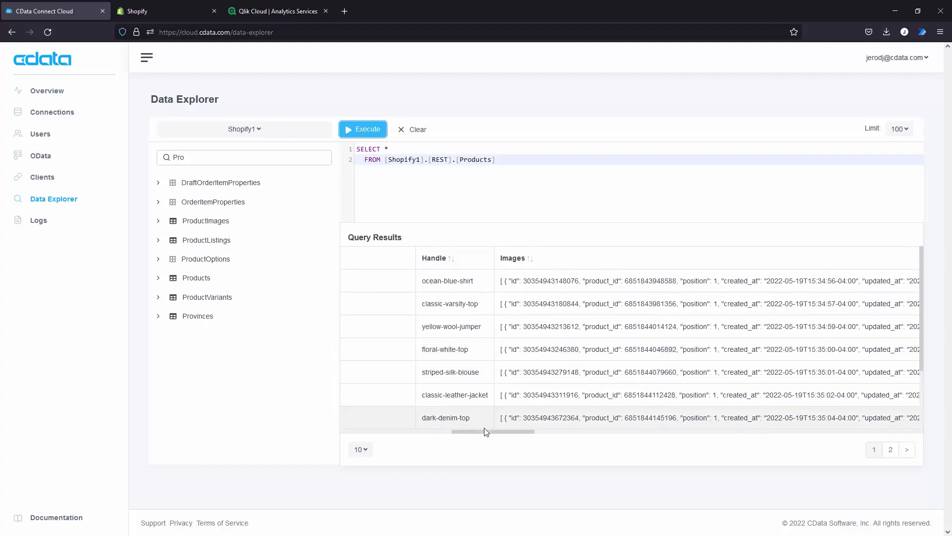
{"action": "left_click_drag", "start_coordinate": [486, 431], "coordinate": [355, 437]}
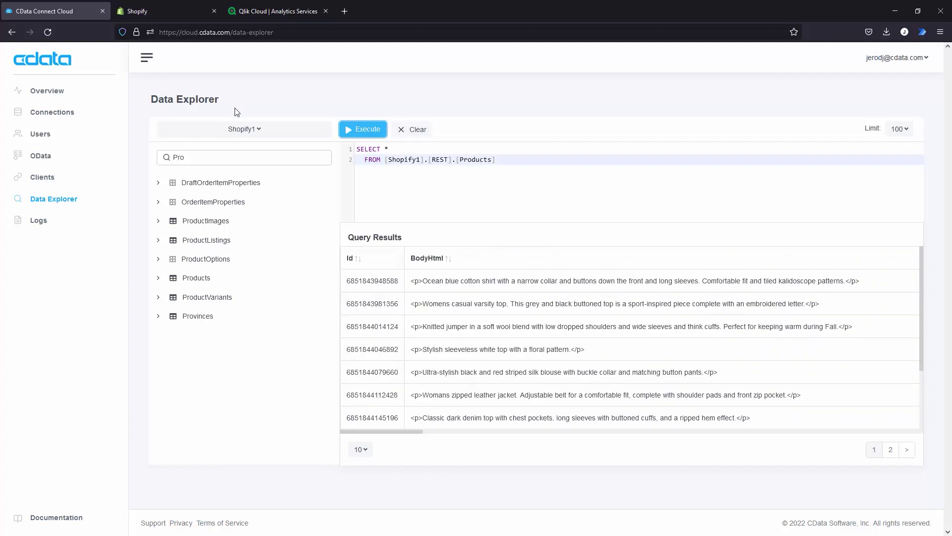
{"action": "left_click", "coordinate": [271, 12]}
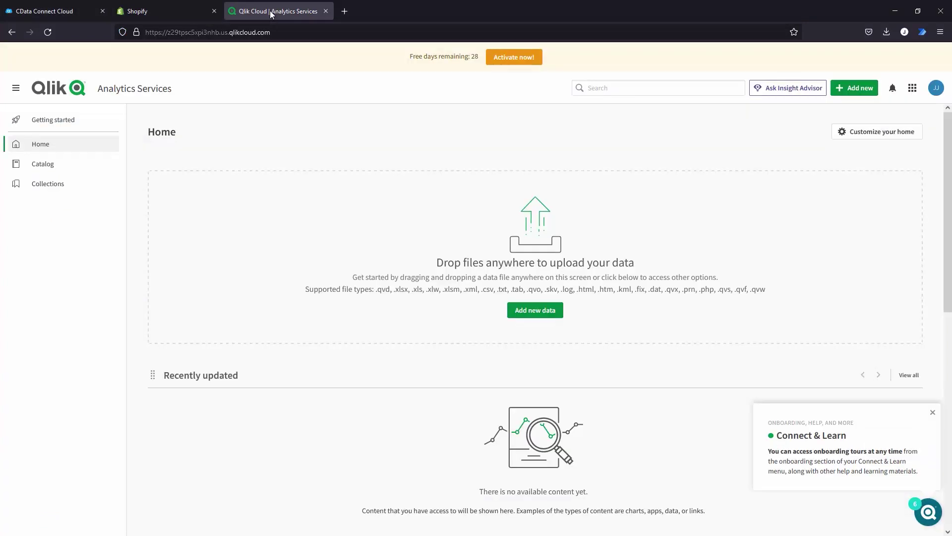
Create and open a new analytics app named CData Shopify App
{"action": "left_click", "coordinate": [859, 89]}
{"action": "left_click", "coordinate": [833, 136]}
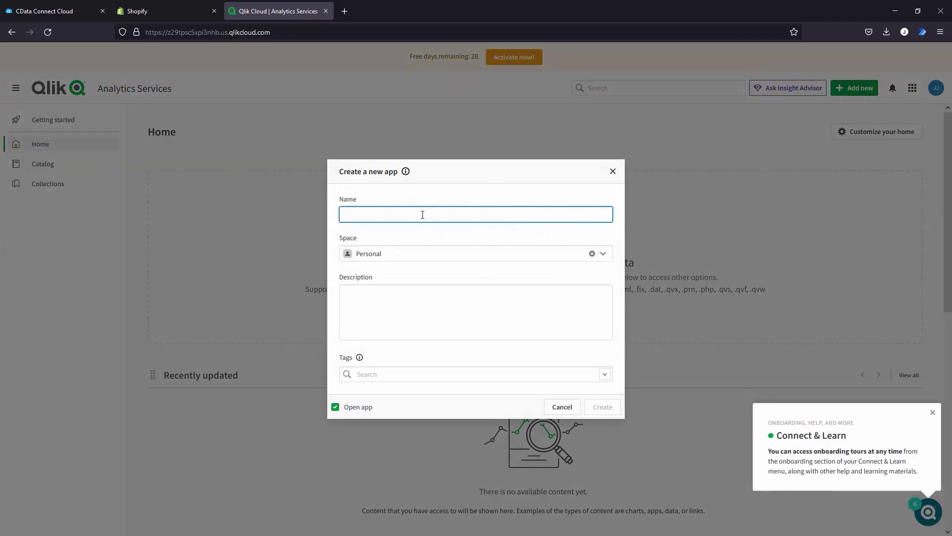
{"action": "type", "text": "CData Shopify App"}
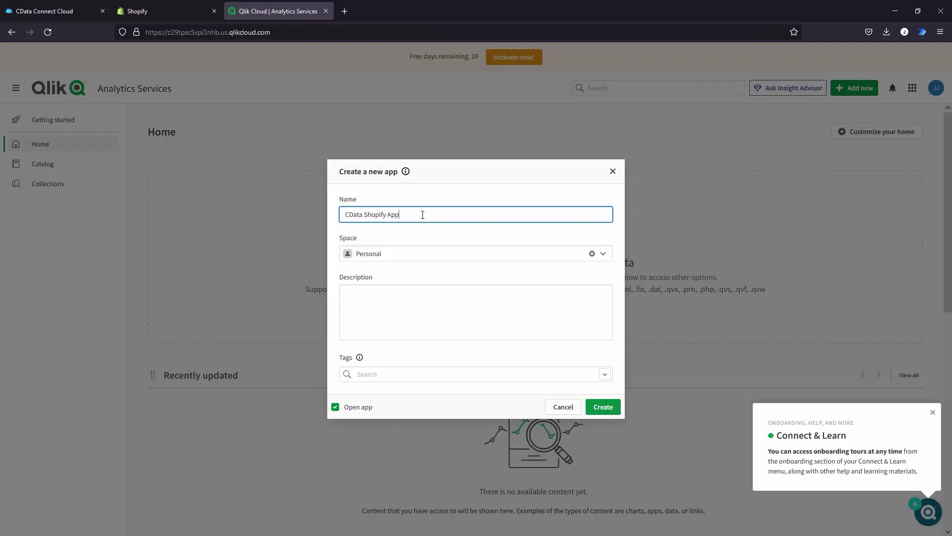
{"action": "left_click", "coordinate": [603, 410]}
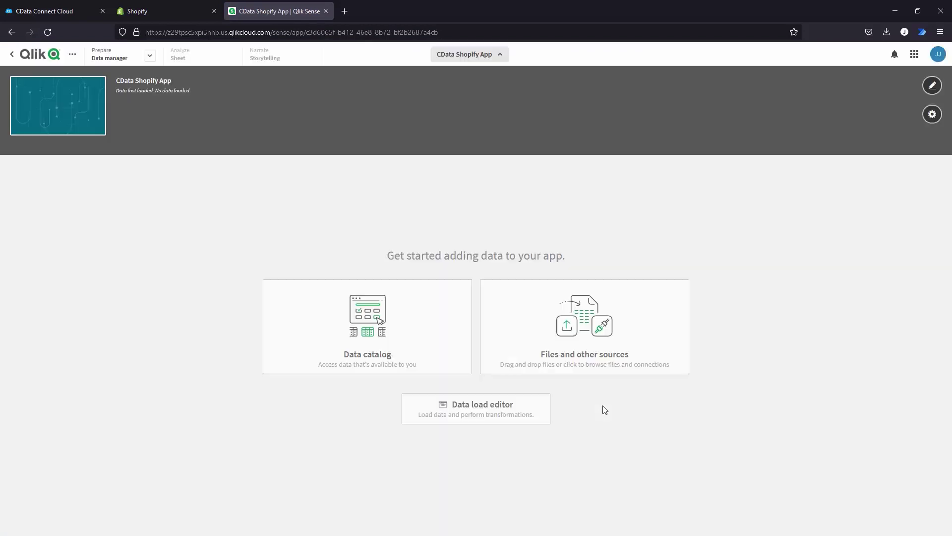
Start a Microsoft SQL Server connection with server tds.cdata.com and port 14333
{"action": "left_click", "coordinate": [601, 328]}
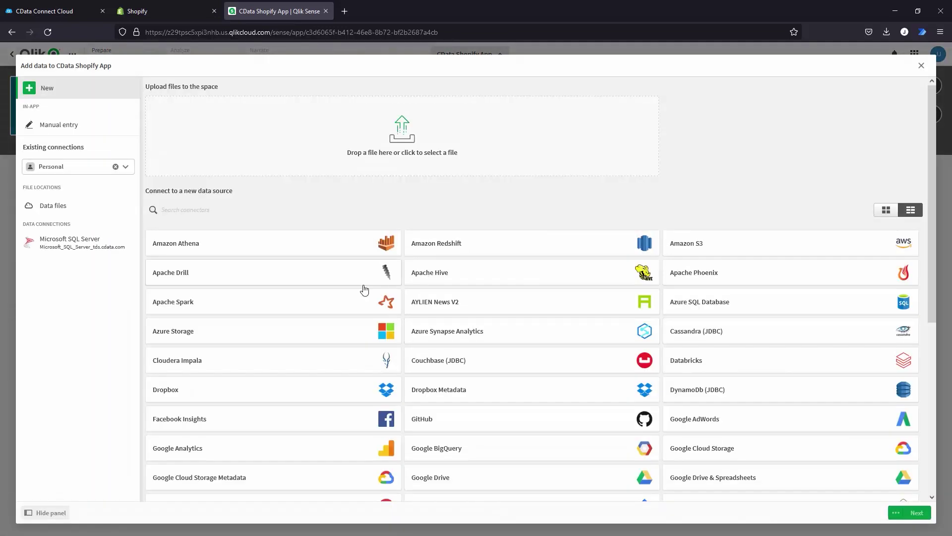
{"action": "scroll", "coordinate": [365, 291], "scroll_direction": "down", "scroll_amount": 5}
{"action": "scroll", "coordinate": [365, 292], "scroll_direction": "down", "scroll_amount": 2}
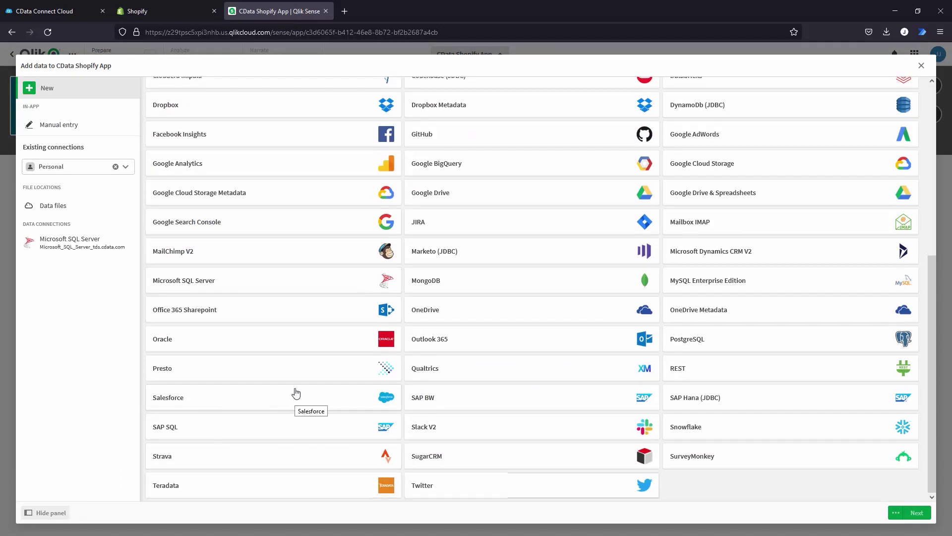
{"action": "left_click", "coordinate": [306, 282]}
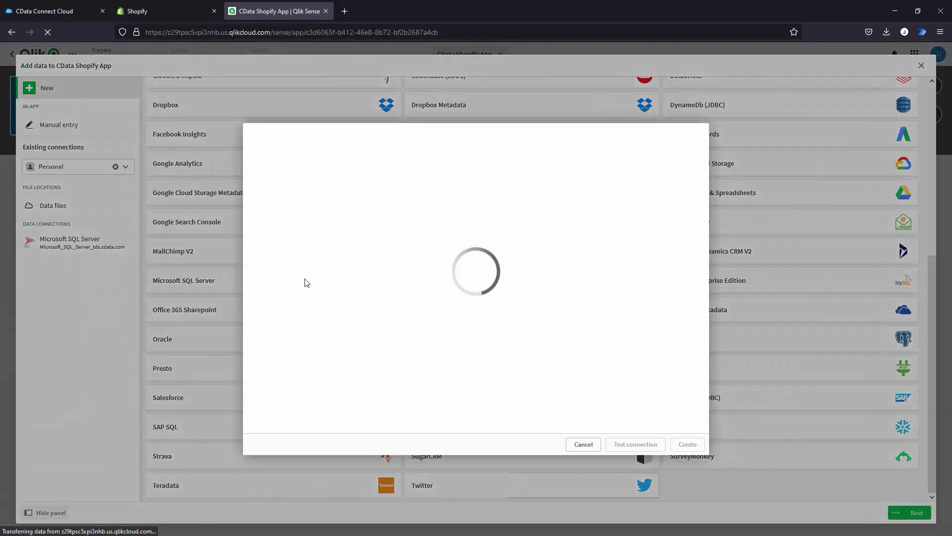
{"action": "left_click", "coordinate": [316, 188]}
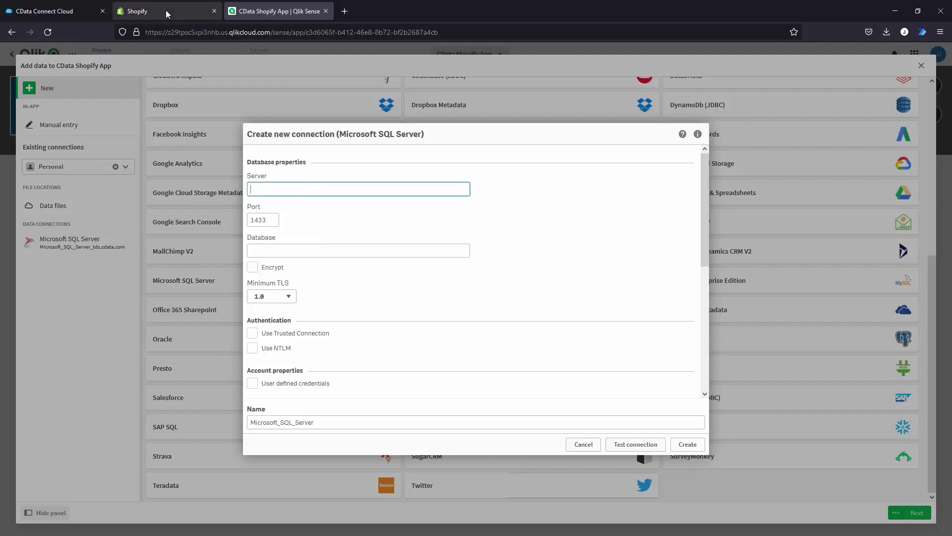
{"action": "left_click", "coordinate": [49, 11]}
{"action": "left_click", "coordinate": [564, 215]}
{"action": "left_click", "coordinate": [276, 11]}
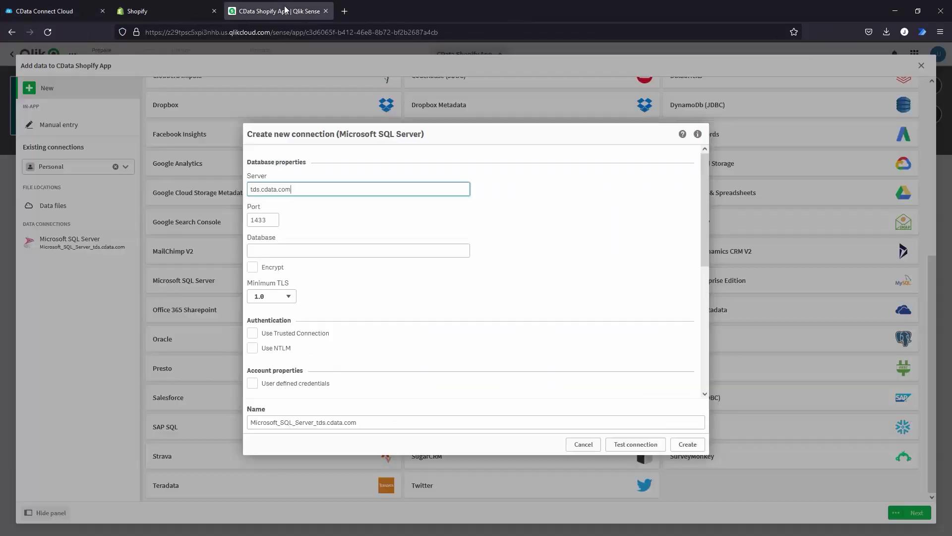
{"action": "double_click", "coordinate": [273, 219]}
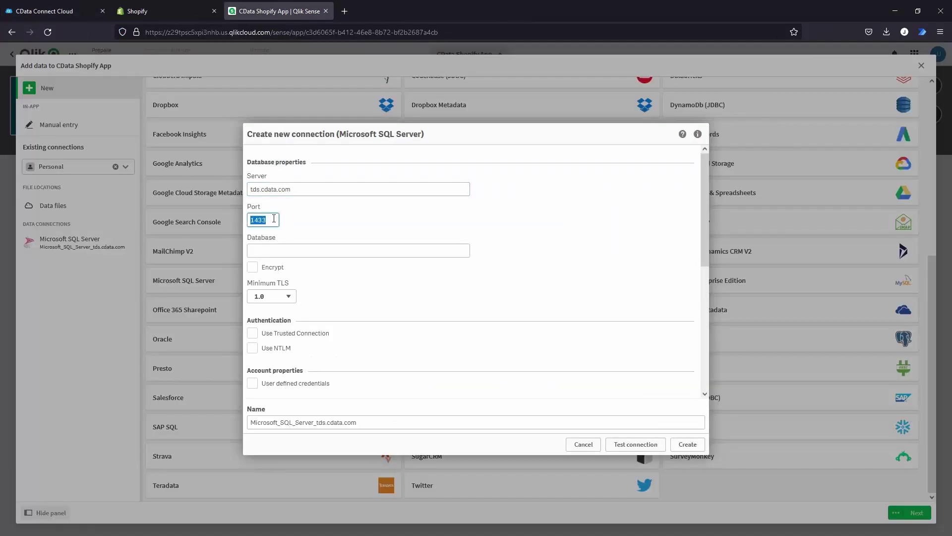
Enter database Shopify1 and the user name and password from the Shopify1 connection details
{"action": "left_click", "coordinate": [48, 11]}
{"action": "left_click", "coordinate": [53, 111]}
{"action": "left_click", "coordinate": [163, 420]}
{"action": "left_click", "coordinate": [284, 251]}
{"action": "type", "text": "Shopify1"}
{"action": "scroll", "coordinate": [284, 255], "scroll_direction": "down", "scroll_amount": 3}
{"action": "left_click", "coordinate": [273, 250]}
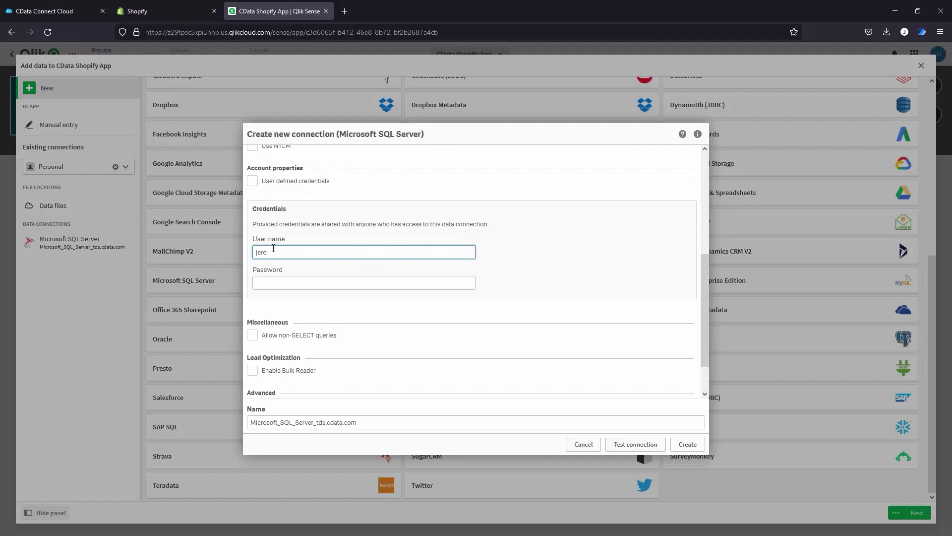
{"action": "key", "text": "Tab"}
{"action": "key", "text": "ctrl+v"}
{"action": "scroll", "coordinate": [407, 314], "scroll_direction": "down", "scroll_amount": 1}
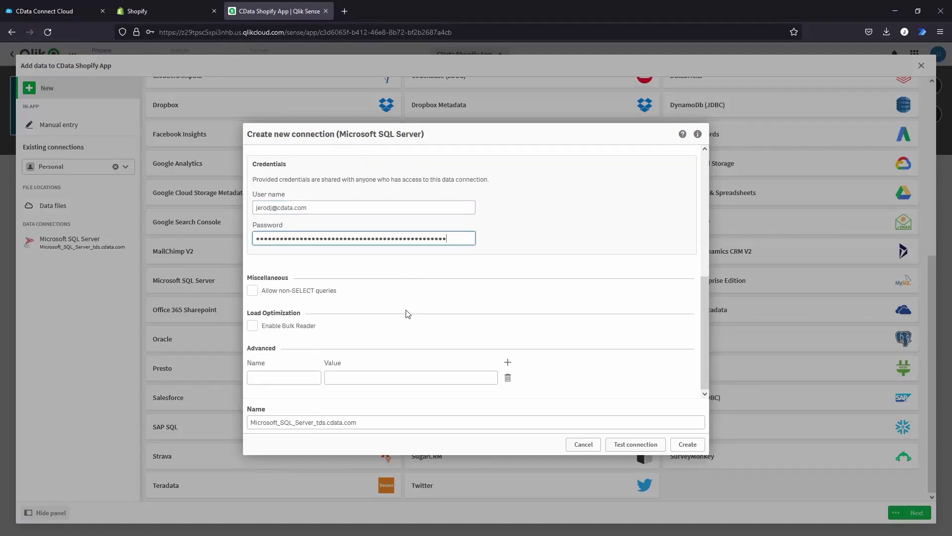
Test the connection and rename it to tds.cdata.com_Shopify1
{"action": "left_click", "coordinate": [638, 446]}
{"action": "left_click", "coordinate": [564, 304]}
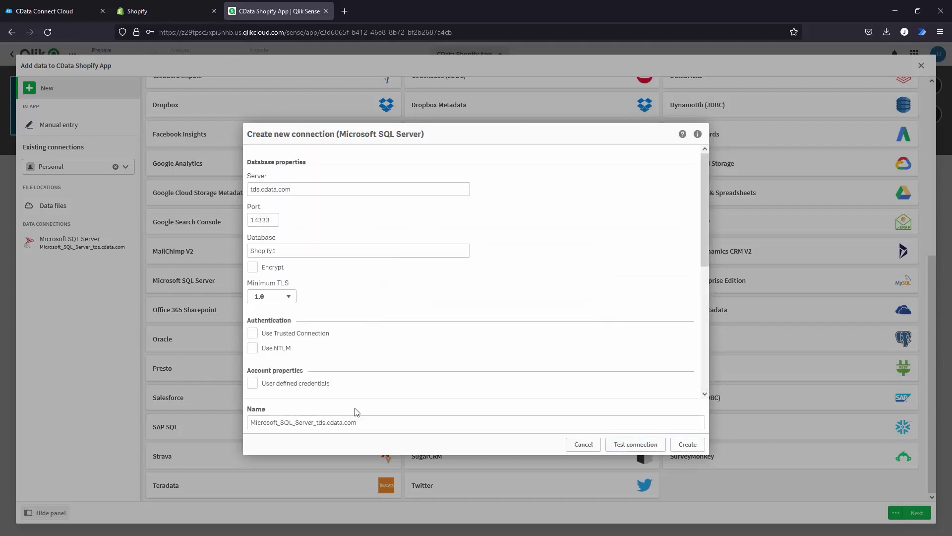
{"action": "left_click_drag", "start_coordinate": [314, 422], "coordinate": [253, 422]}
{"action": "left_click_drag", "start_coordinate": [319, 425], "coordinate": [248, 421]}
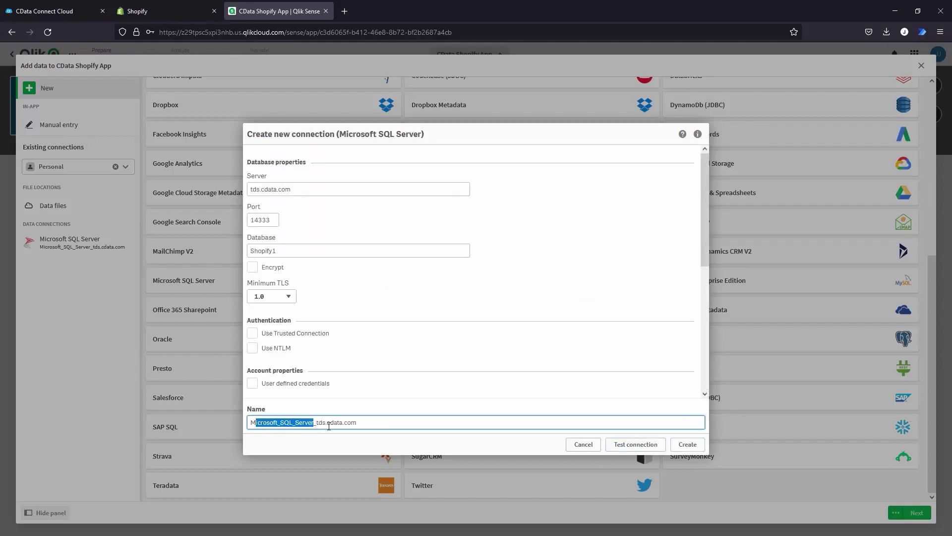
{"action": "key", "text": "BackSpace"}
{"action": "type", "text": "1"}
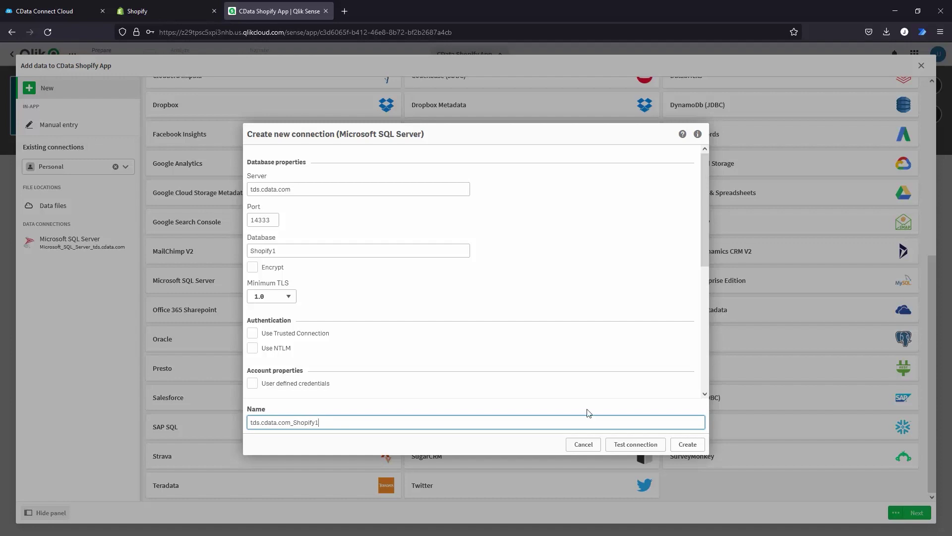
{"action": "left_click", "coordinate": [636, 445]}
Create the tds.cdata.com_Shopify1 connection, then select and load the Products table
{"action": "left_click", "coordinate": [570, 303]}
{"action": "left_click", "coordinate": [687, 445]}
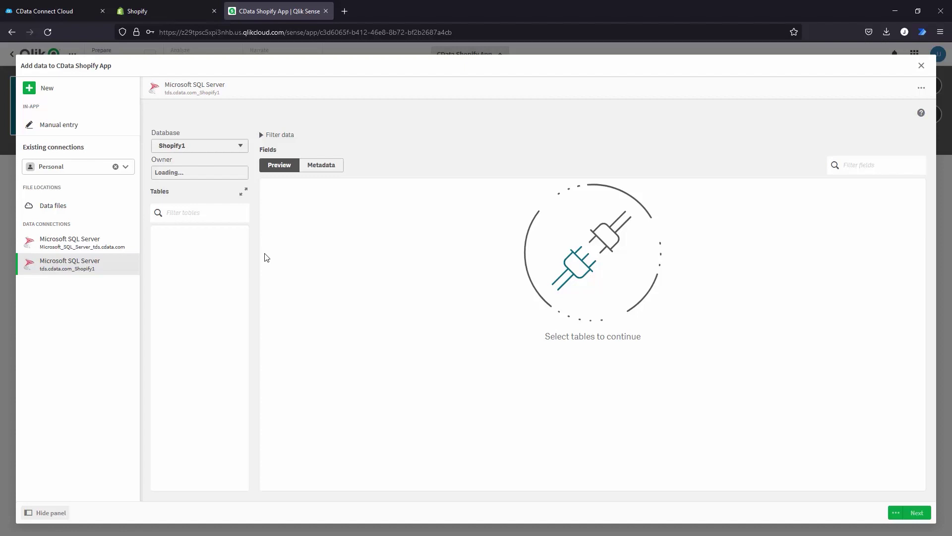
{"action": "left_click", "coordinate": [197, 212]}
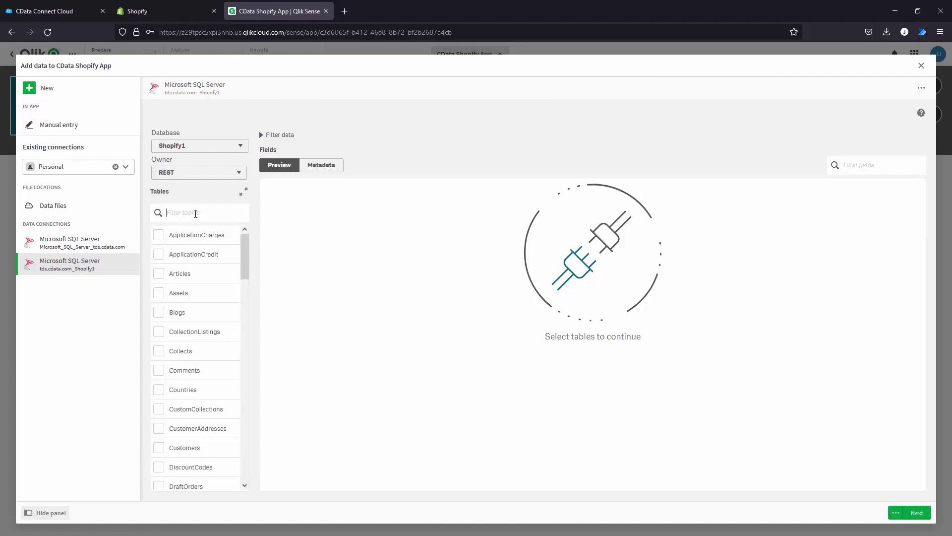
{"action": "type", "text": "Pro"}
{"action": "left_click", "coordinate": [170, 275]}
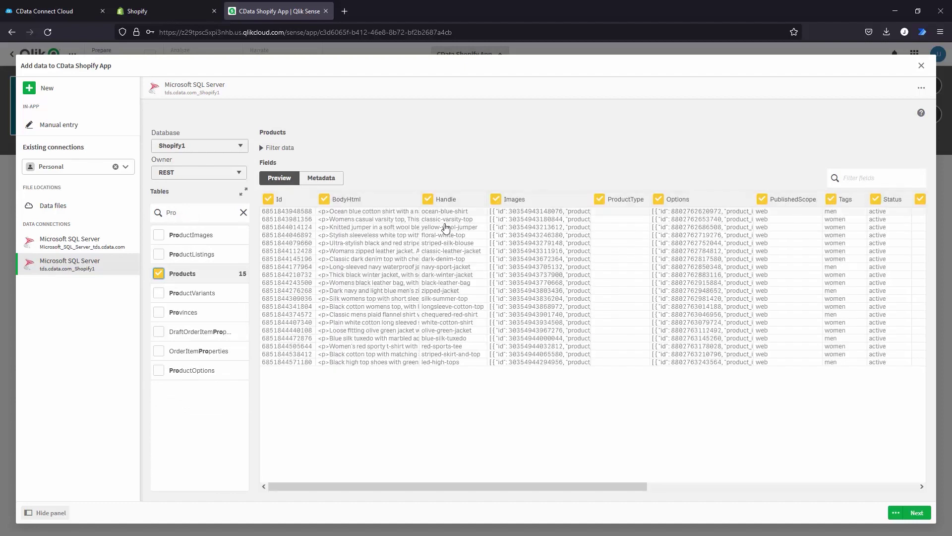
{"action": "left_click", "coordinate": [901, 511]}
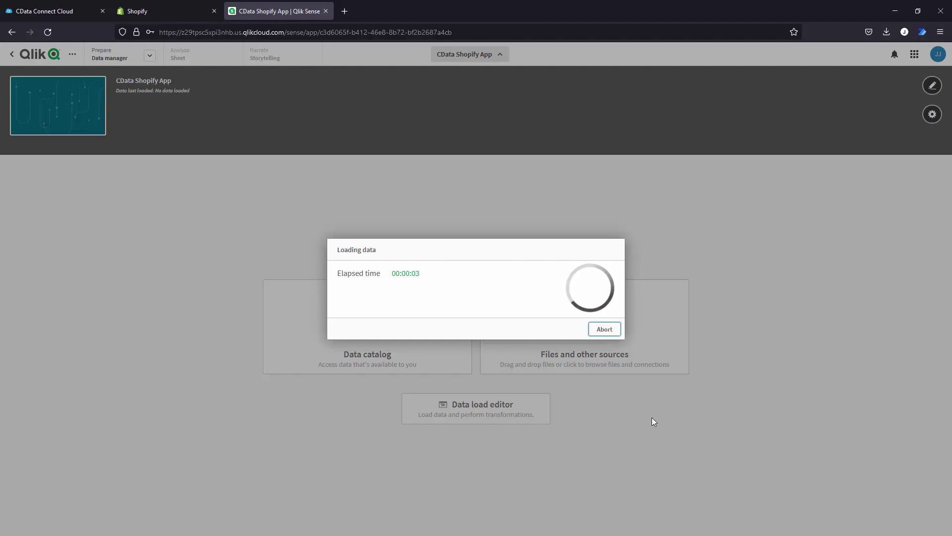
Dismiss the load confirmation and analyse the Tags field in Insight Advisor
{"action": "left_click", "coordinate": [604, 322]}
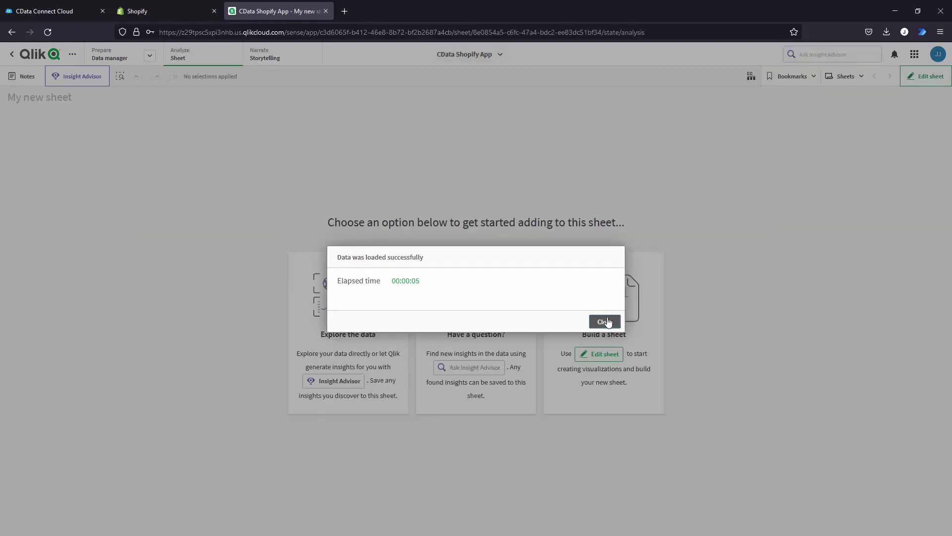
{"action": "left_click", "coordinate": [333, 380]}
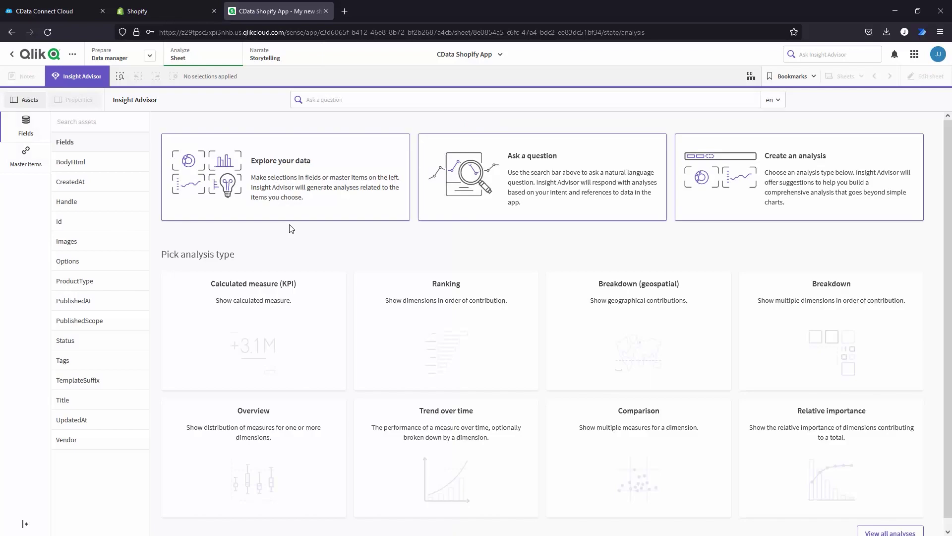
{"action": "left_click", "coordinate": [101, 364]}
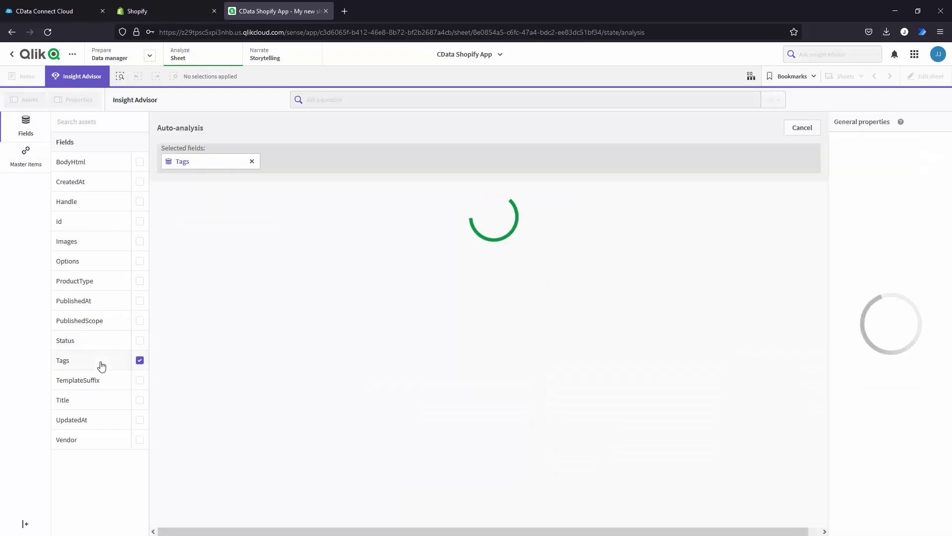
{"action": "scroll", "coordinate": [312, 361], "scroll_direction": "down", "scroll_amount": 4}
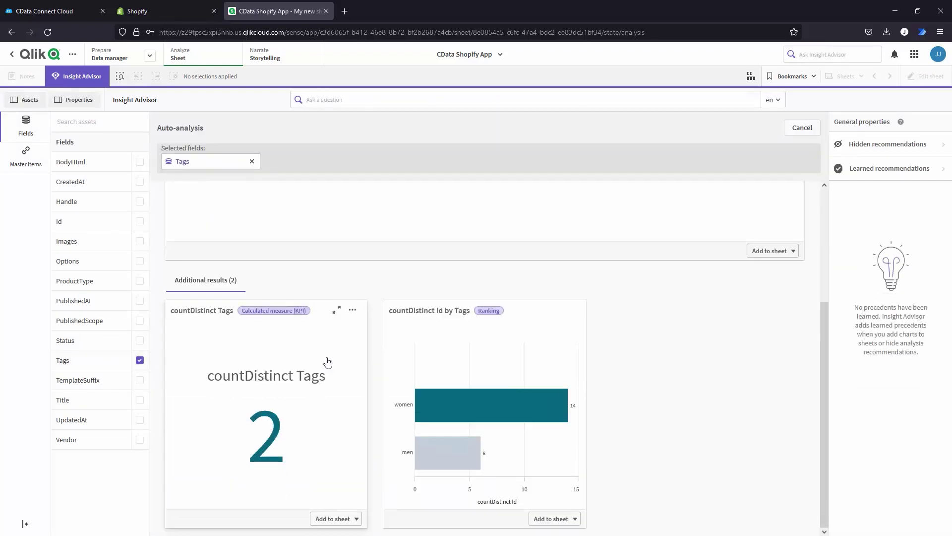